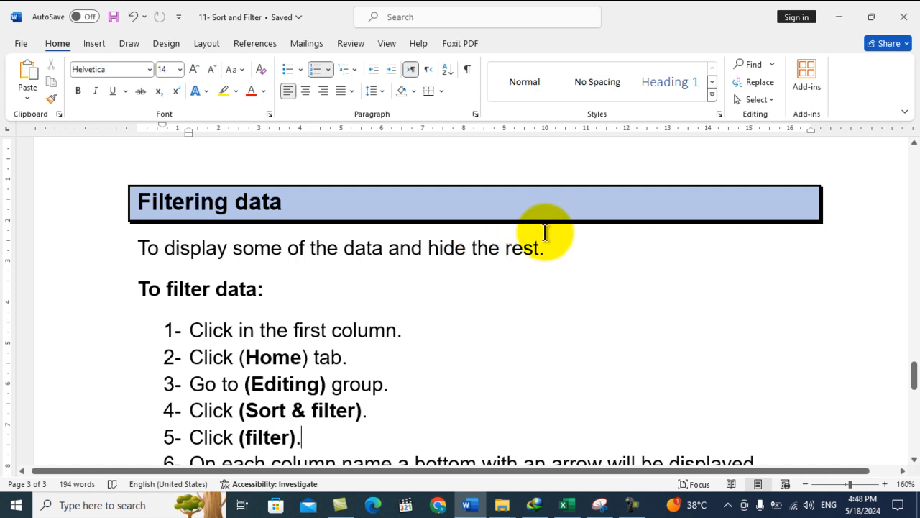
Step: Read the document's instructions for filtering data, including the example table with its column filter arrows
{"action": "left_click_drag", "start_coordinate": [915, 379], "coordinate": [915, 386]}
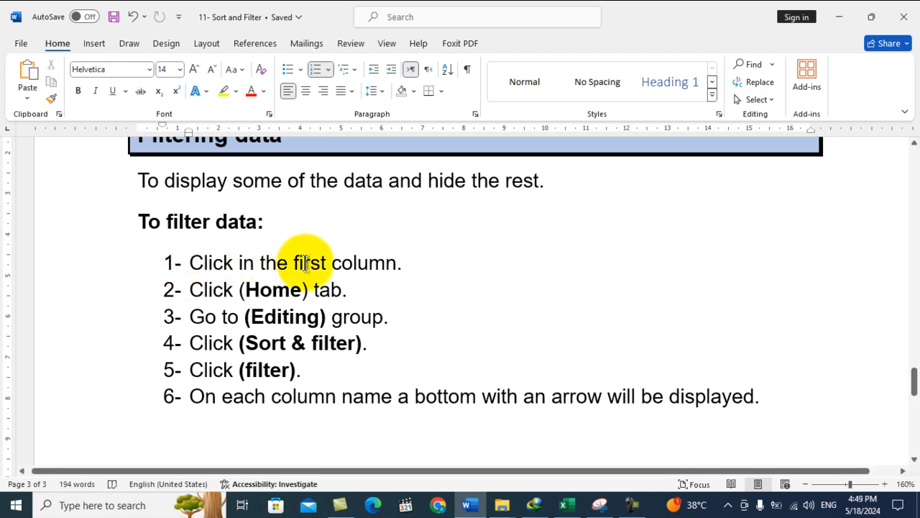
{"action": "left_click", "coordinate": [274, 317]}
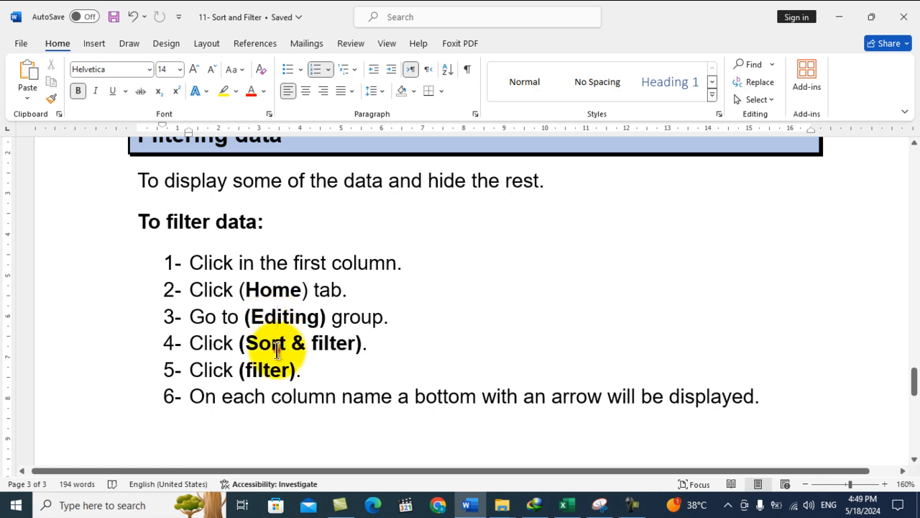
{"action": "left_click", "coordinate": [278, 343]}
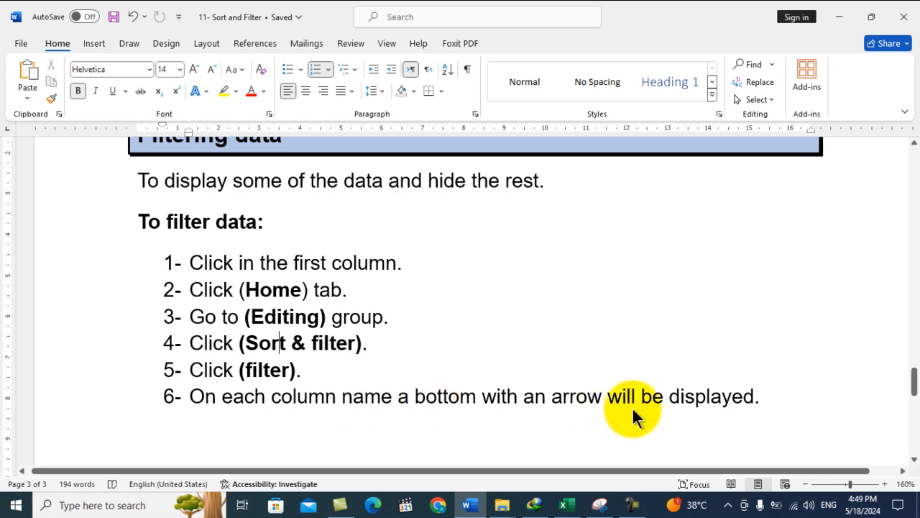
{"action": "left_click_drag", "start_coordinate": [915, 388], "coordinate": [916, 424]}
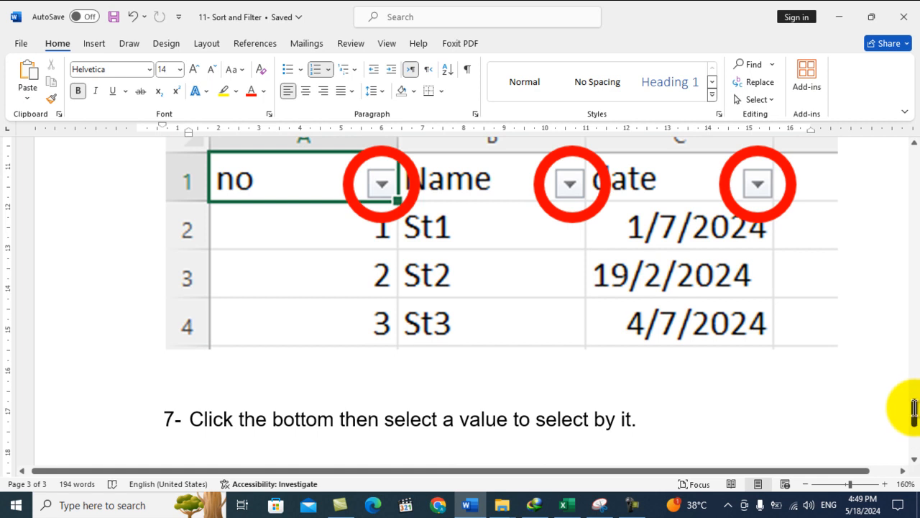
{"action": "left_click", "coordinate": [915, 142]}
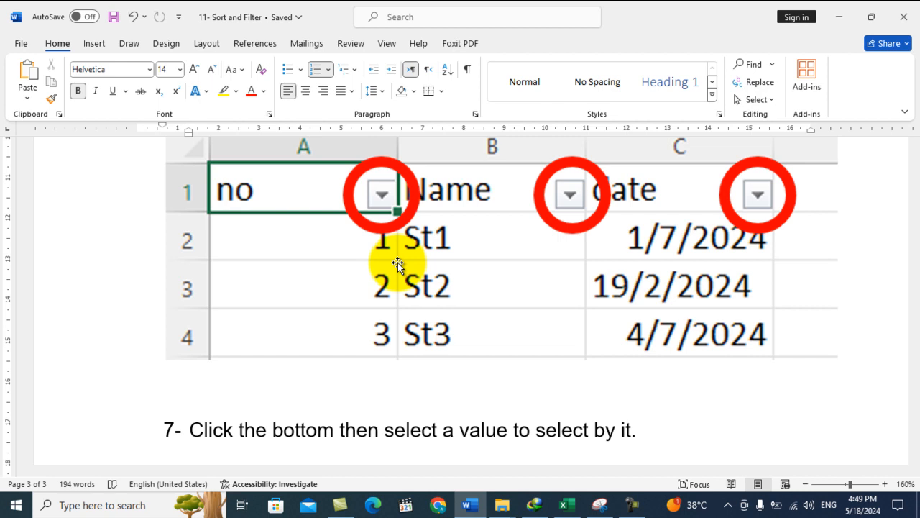
Step: Switch to the Sort and filter workbook in Excel and turn on filtering for the student table starting from cell A1
{"action": "left_click", "coordinate": [566, 505]}
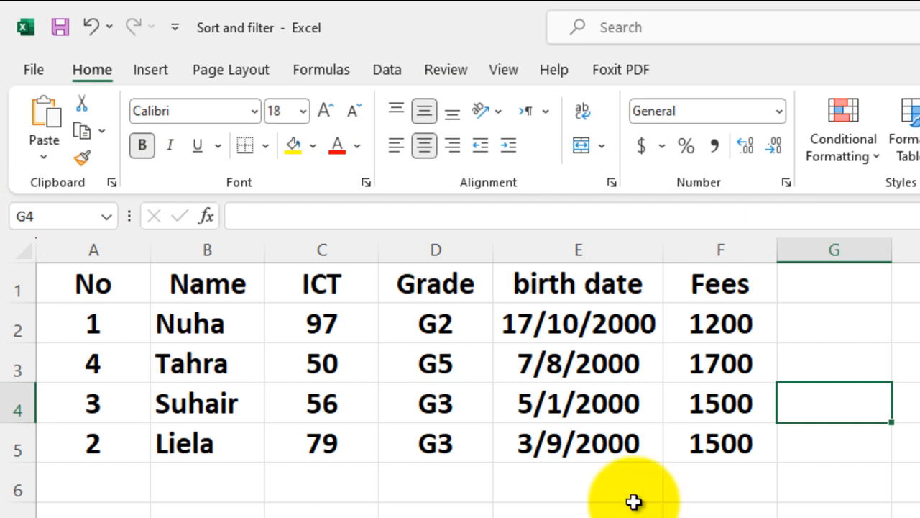
{"action": "left_click", "coordinate": [113, 284]}
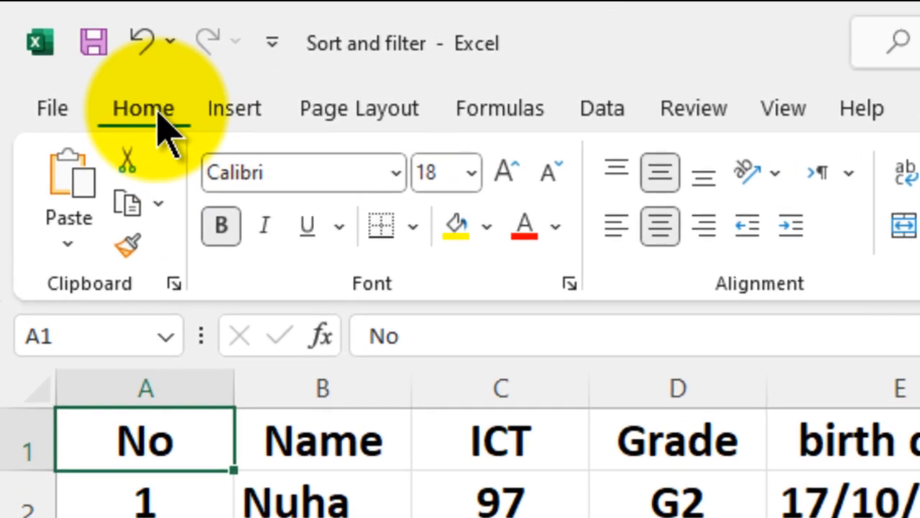
{"action": "left_click", "coordinate": [158, 116]}
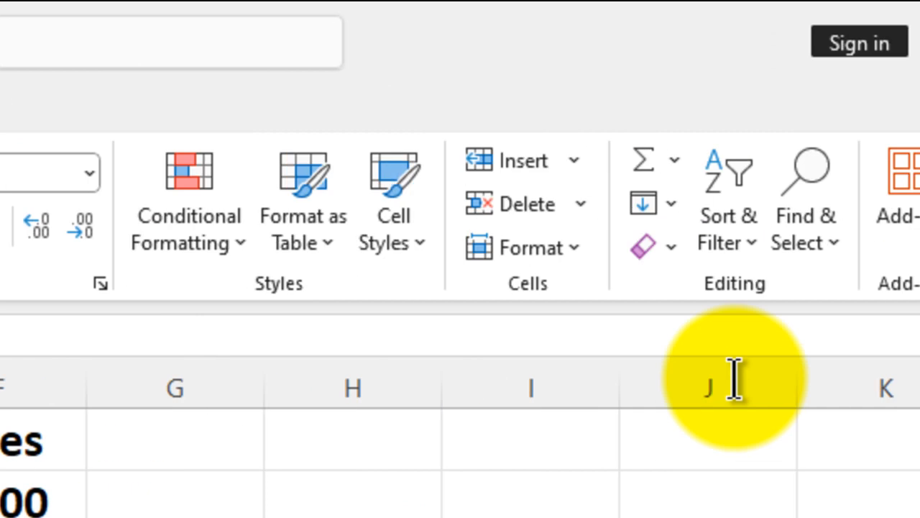
{"action": "left_click", "coordinate": [724, 284]}
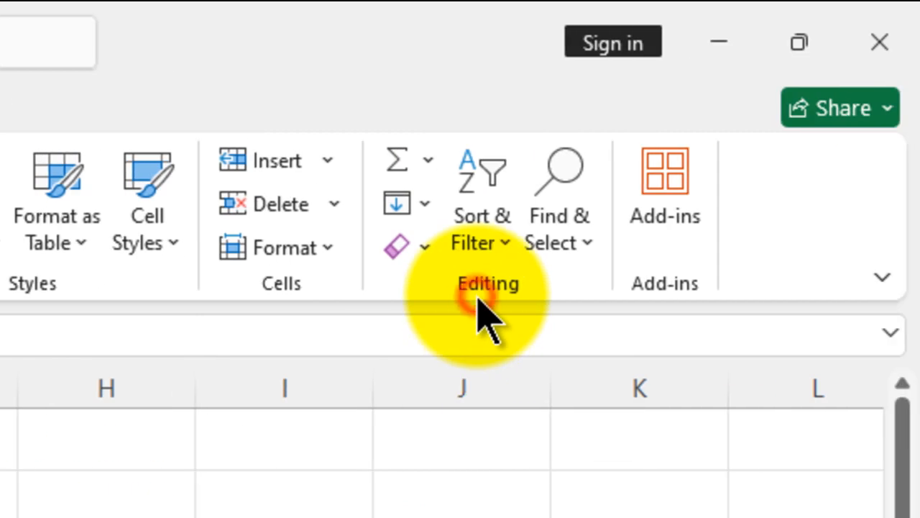
{"action": "left_click", "coordinate": [482, 242]}
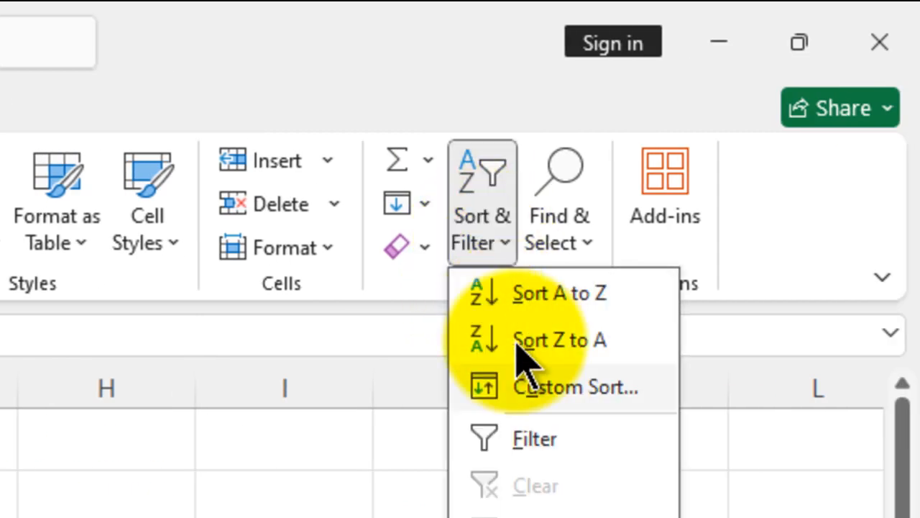
{"action": "left_click", "coordinate": [578, 439]}
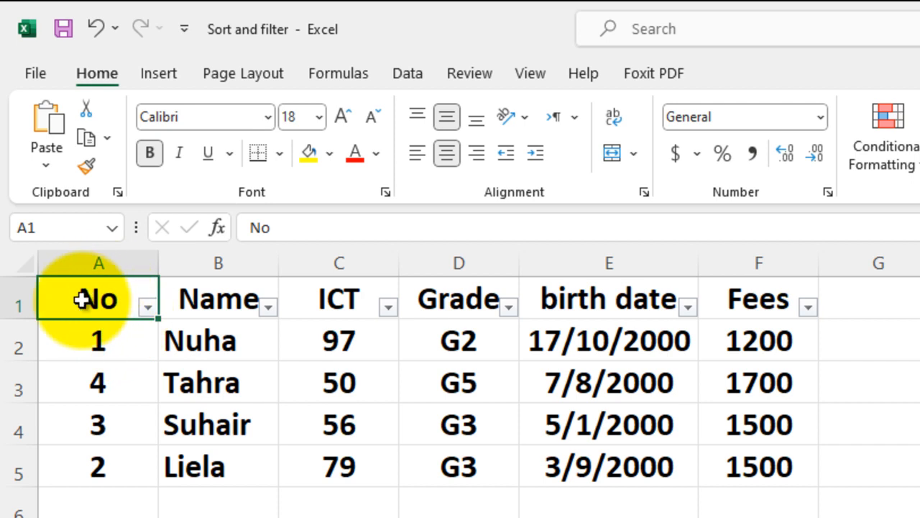
Step: Filter the No column to show only the record with number 1, and save the workbook
{"action": "left_click", "coordinate": [148, 309]}
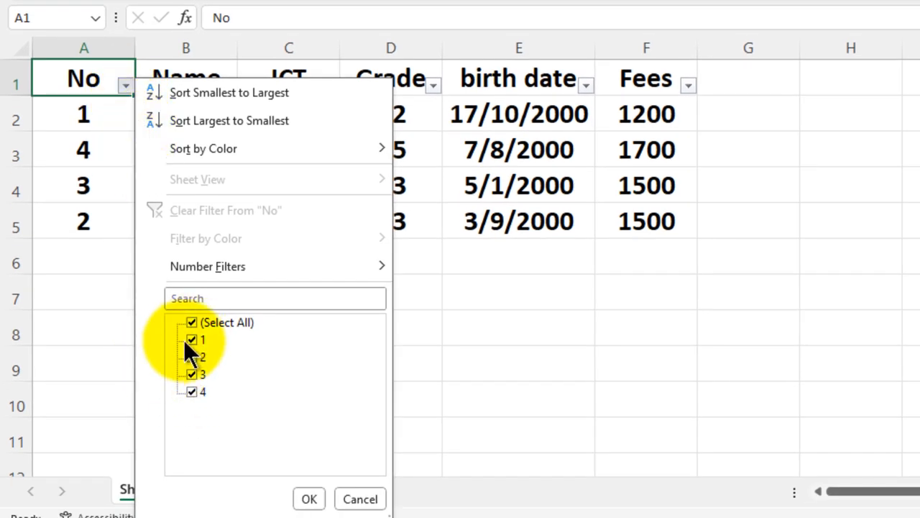
{"action": "left_click", "coordinate": [192, 357]}
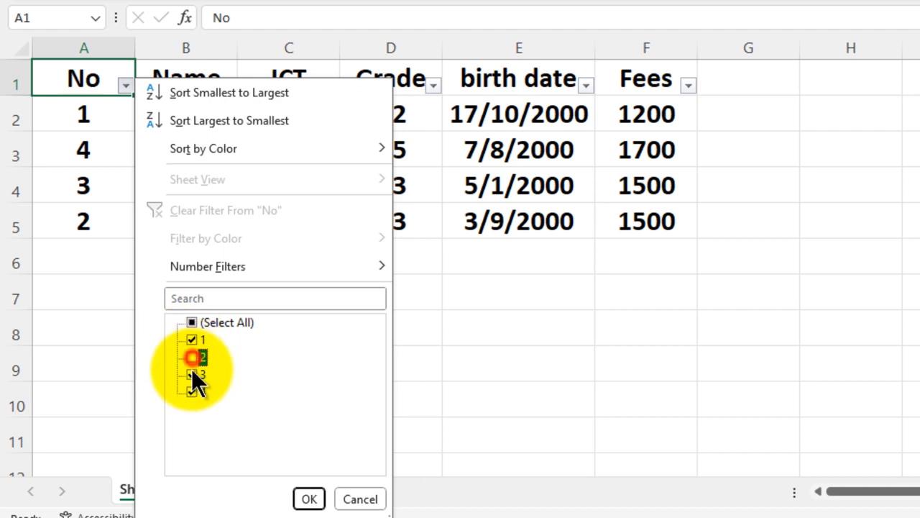
{"action": "left_click", "coordinate": [191, 371]}
{"action": "left_click", "coordinate": [191, 390]}
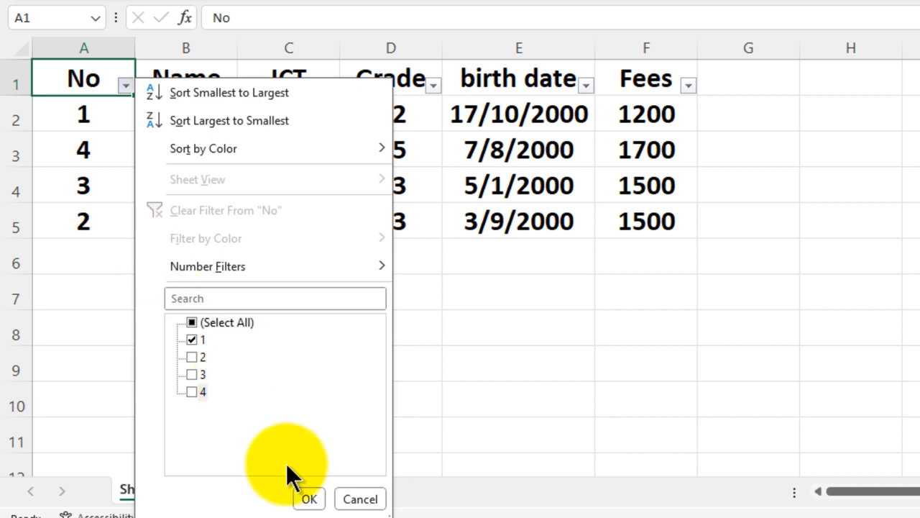
{"action": "left_click", "coordinate": [309, 499]}
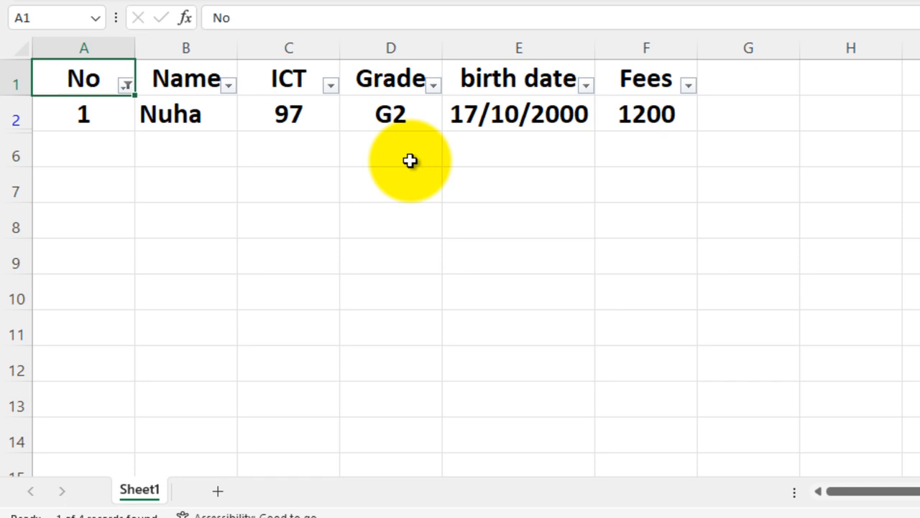
{"action": "left_click", "coordinate": [28, 0]}
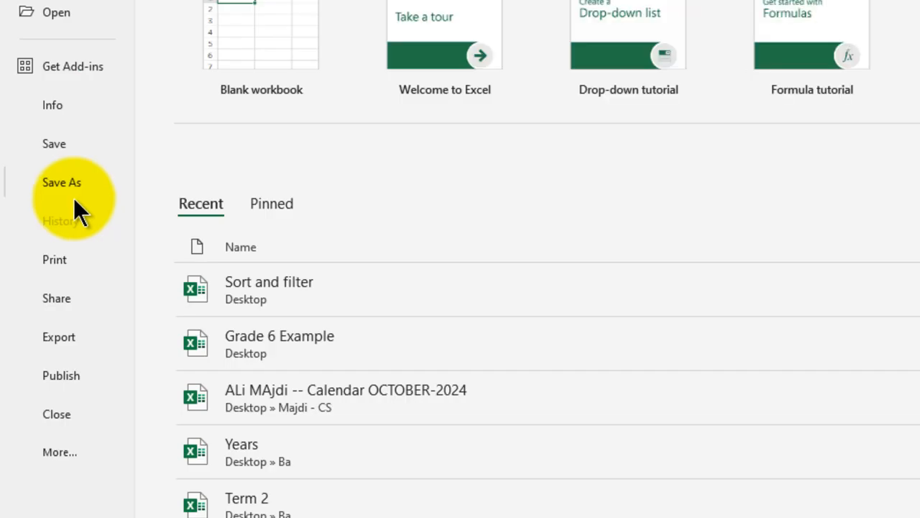
{"action": "left_click", "coordinate": [52, 148]}
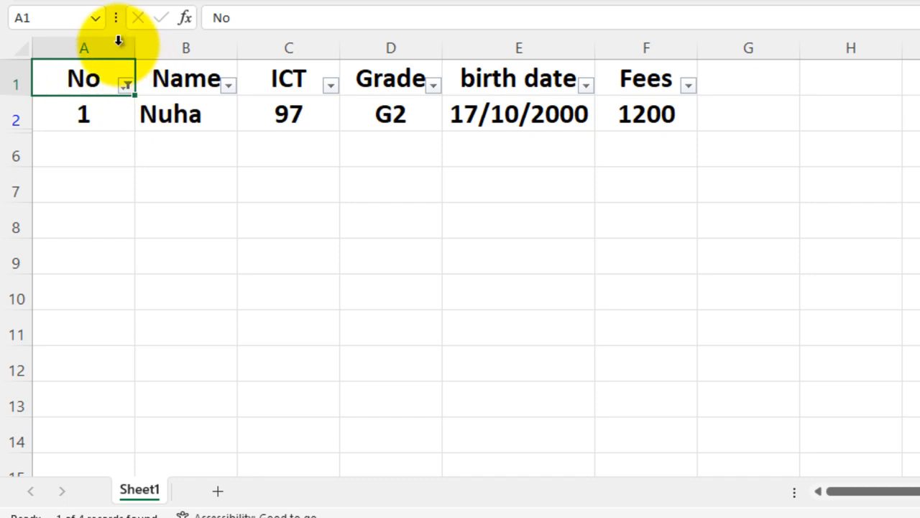
Step: Reselect all values in the No column's filter to display every record again
{"action": "left_click", "coordinate": [127, 87]}
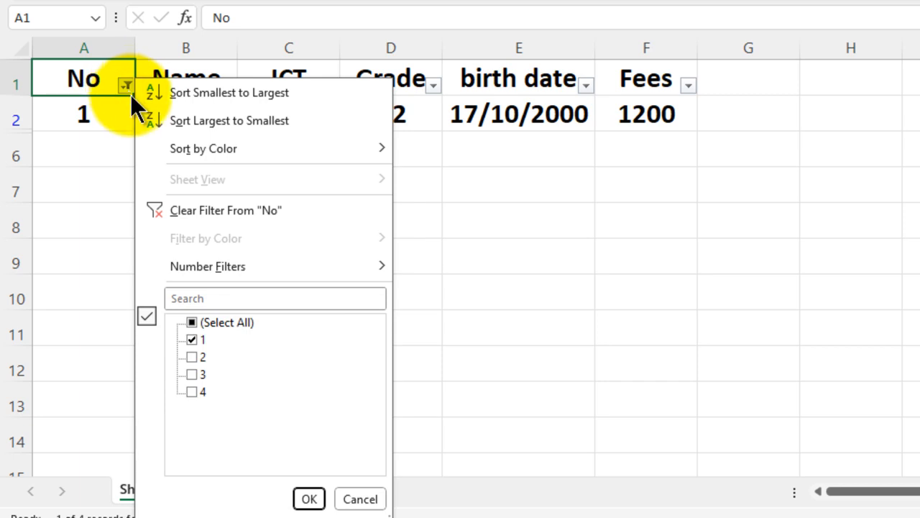
{"action": "left_click", "coordinate": [189, 321]}
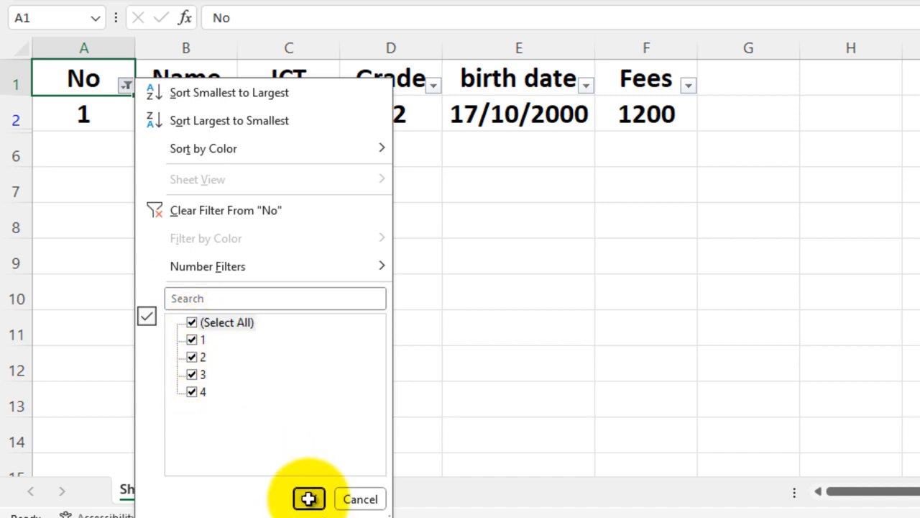
{"action": "left_click", "coordinate": [308, 498]}
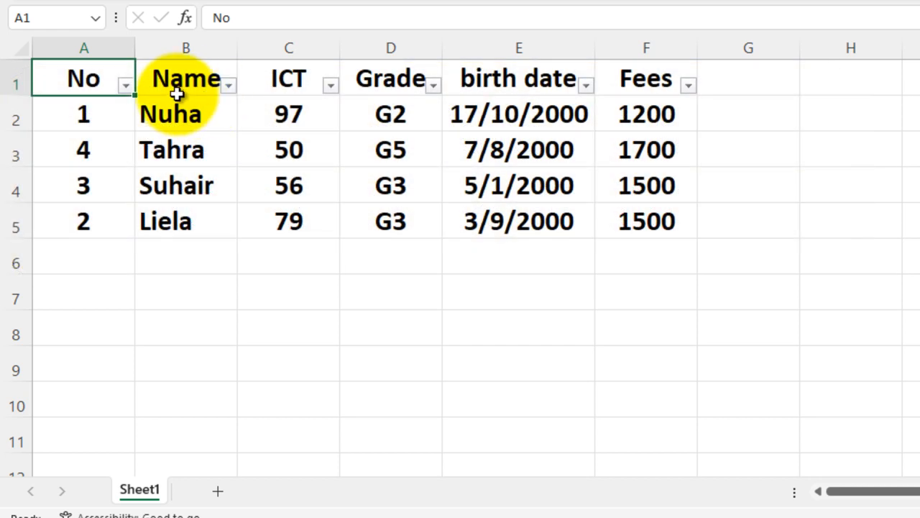
Step: Filter the Name column to show only the students numbered 2 and 3, deselecting the other two names
{"action": "left_click", "coordinate": [228, 86]}
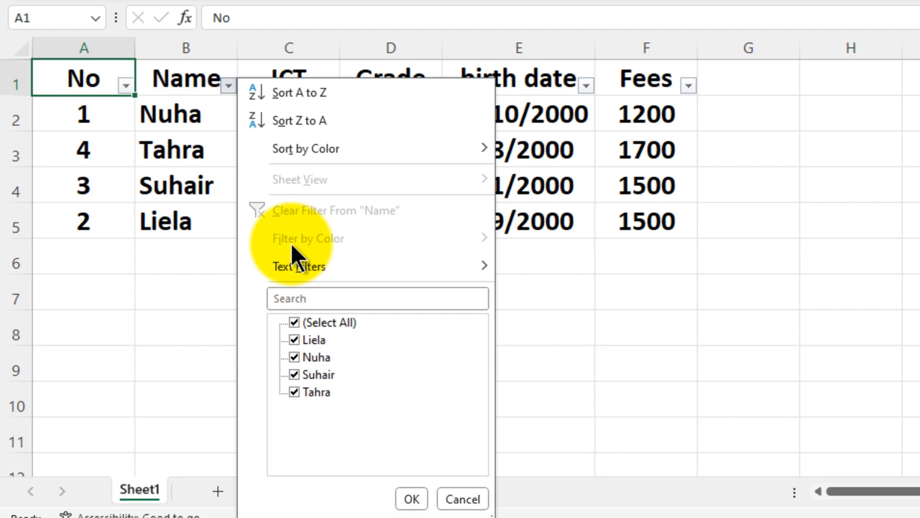
{"action": "left_click", "coordinate": [293, 355]}
{"action": "left_click", "coordinate": [294, 392]}
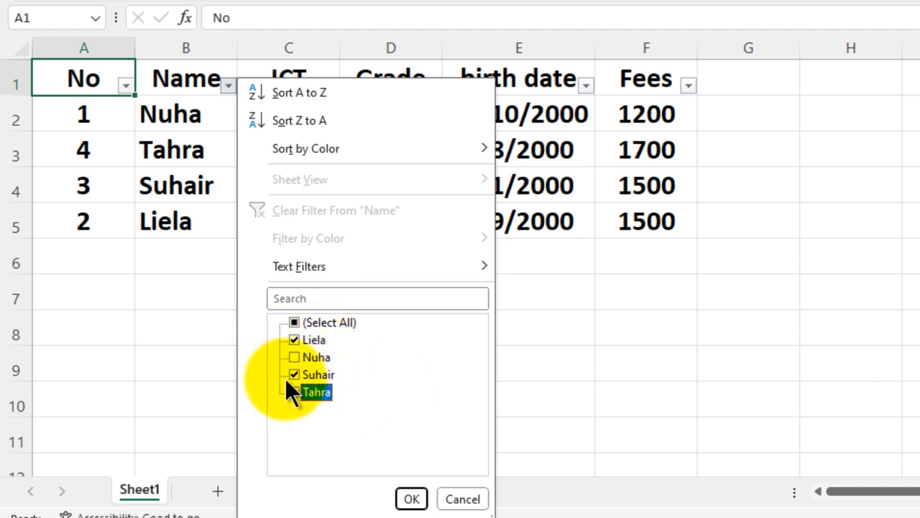
{"action": "left_click", "coordinate": [411, 499]}
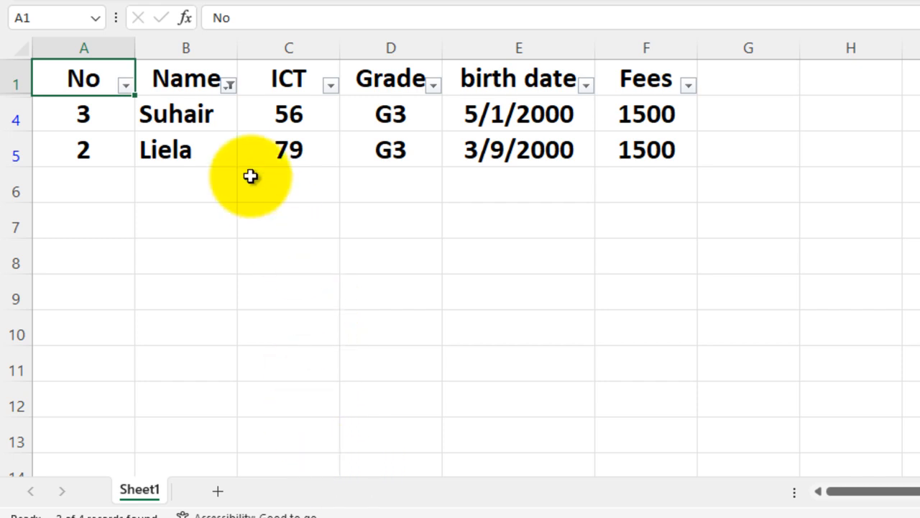
Step: Reselect all names in the Name column's filter to show the full student list
{"action": "left_click", "coordinate": [229, 86]}
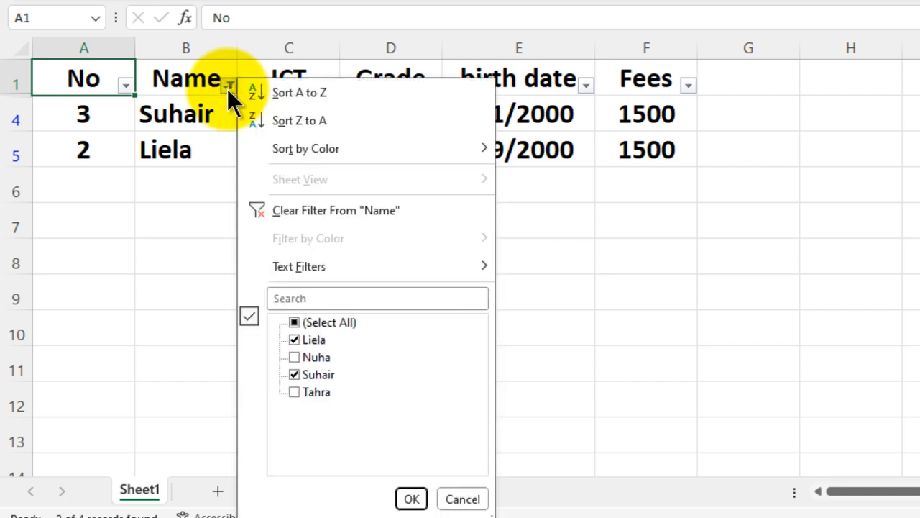
{"action": "left_click", "coordinate": [294, 322]}
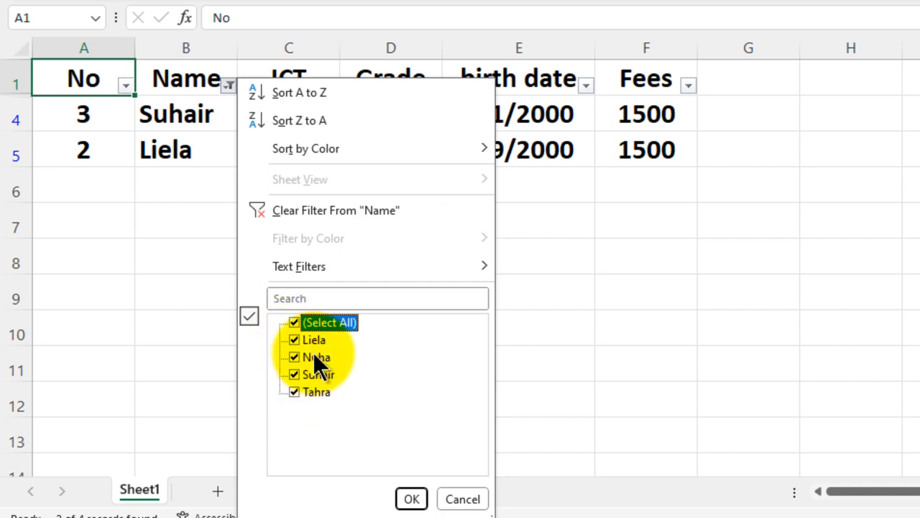
{"action": "left_click", "coordinate": [411, 499]}
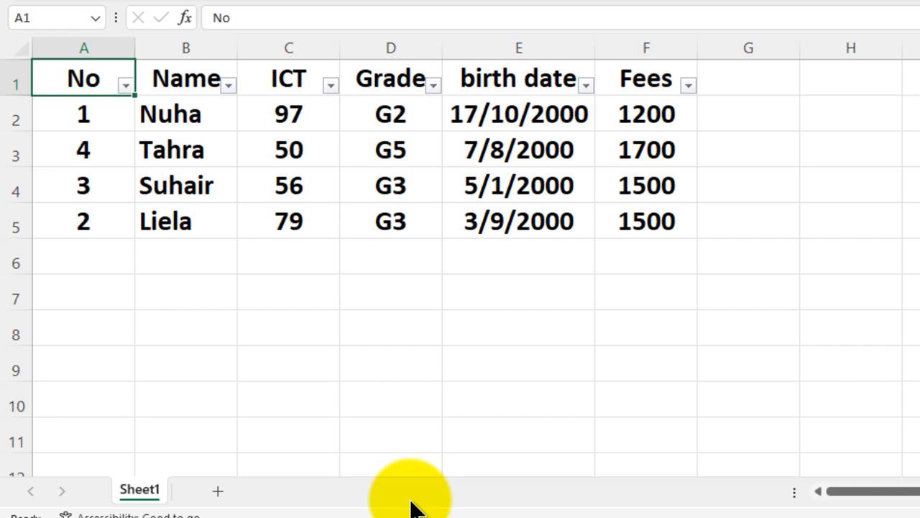
Step: Filter the Grade column to G3 only, and apply the Fees filter with 1500 selected
{"action": "left_click", "coordinate": [433, 85]}
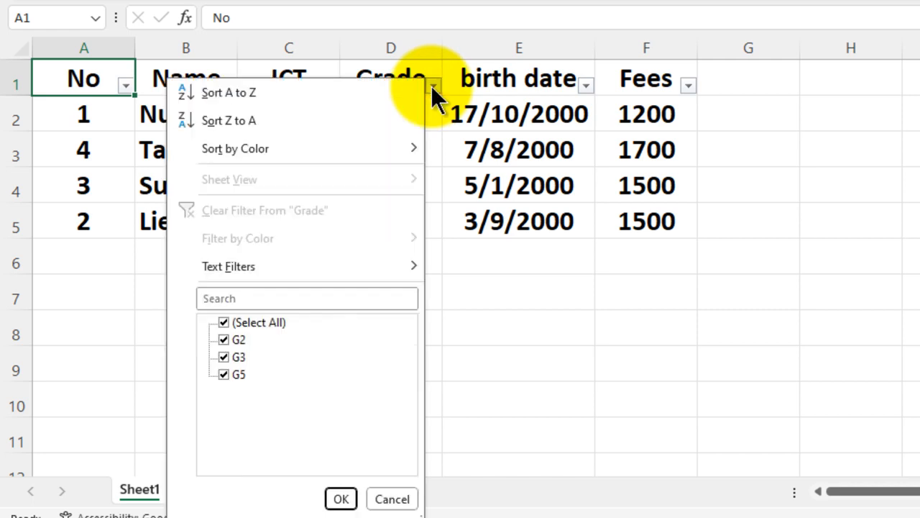
{"action": "left_click", "coordinate": [223, 339]}
{"action": "left_click", "coordinate": [223, 374]}
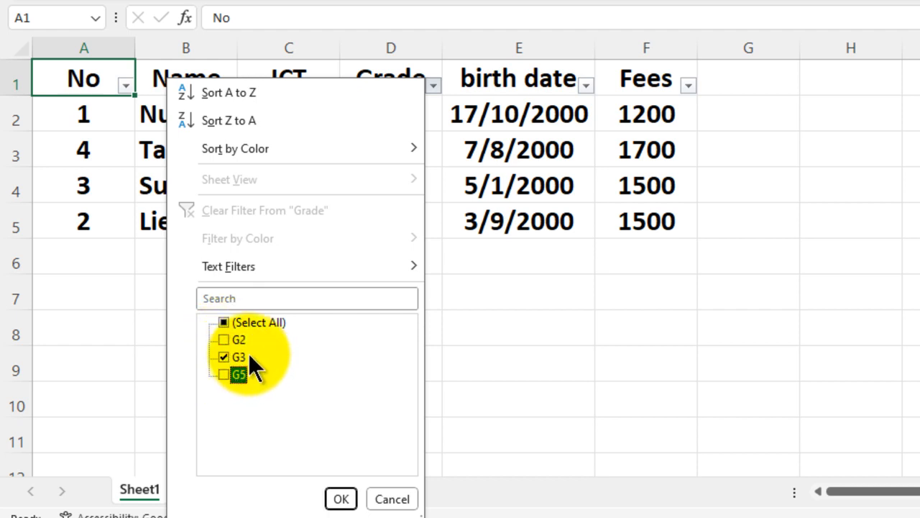
{"action": "left_click", "coordinate": [340, 499]}
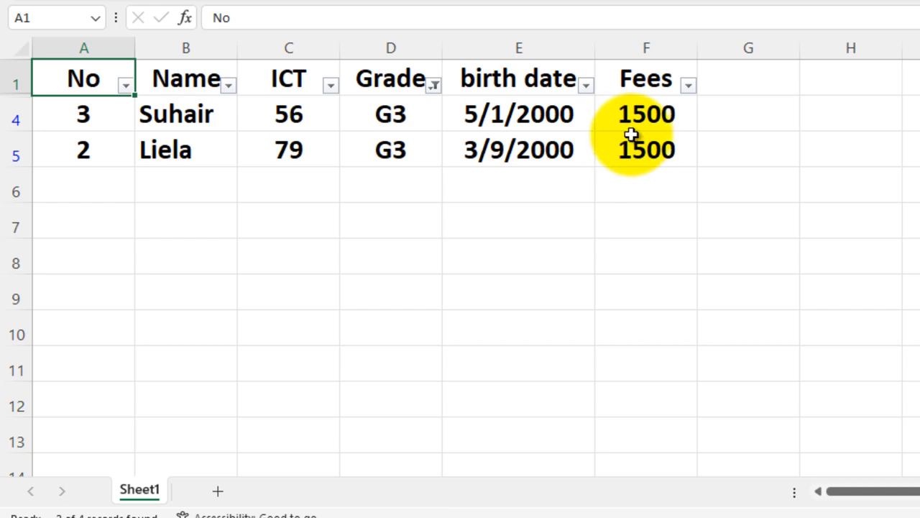
{"action": "left_click", "coordinate": [688, 86]}
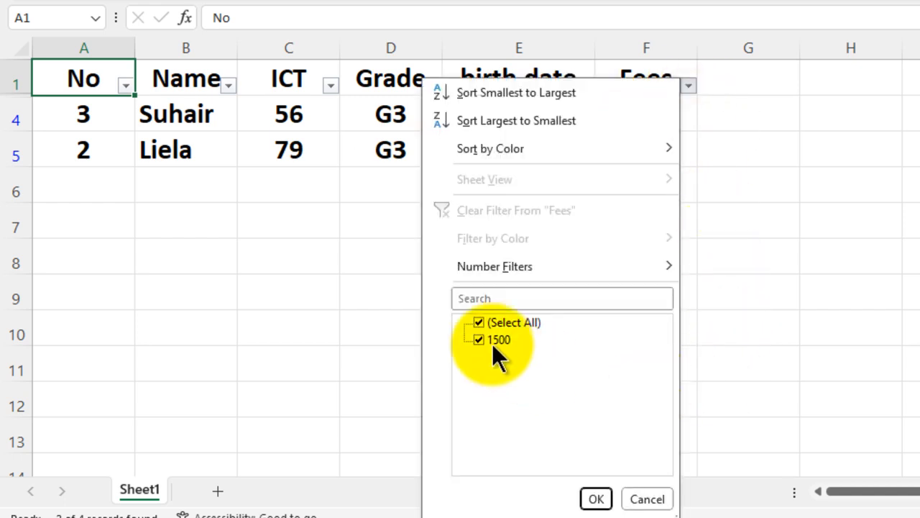
{"action": "left_click", "coordinate": [596, 499]}
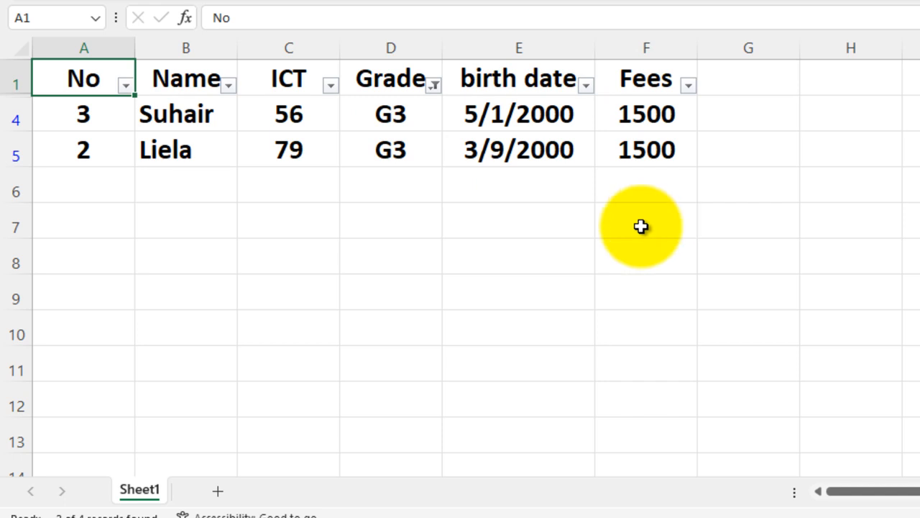
Step: Reselect all grades in the Grade column's filter to bring back the hidden records
{"action": "left_click", "coordinate": [435, 85]}
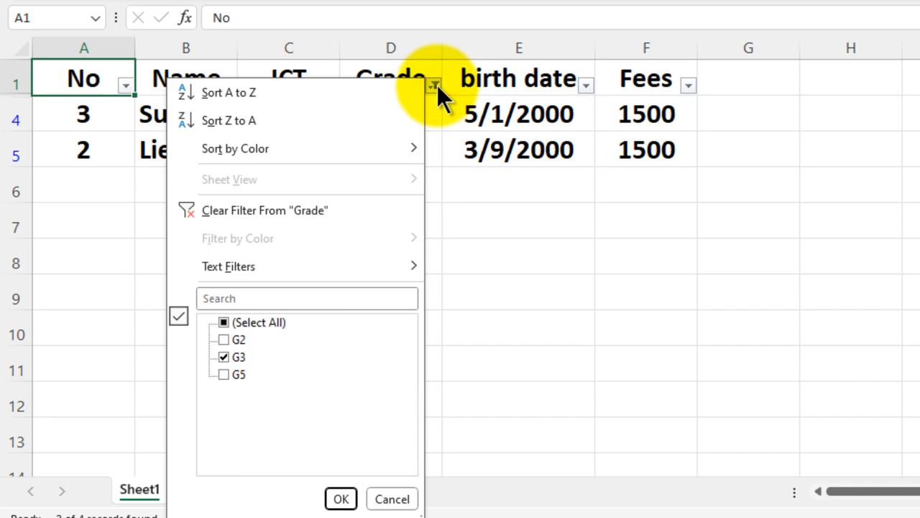
{"action": "left_click", "coordinate": [223, 322]}
{"action": "left_click", "coordinate": [223, 322]}
{"action": "left_click", "coordinate": [340, 500]}
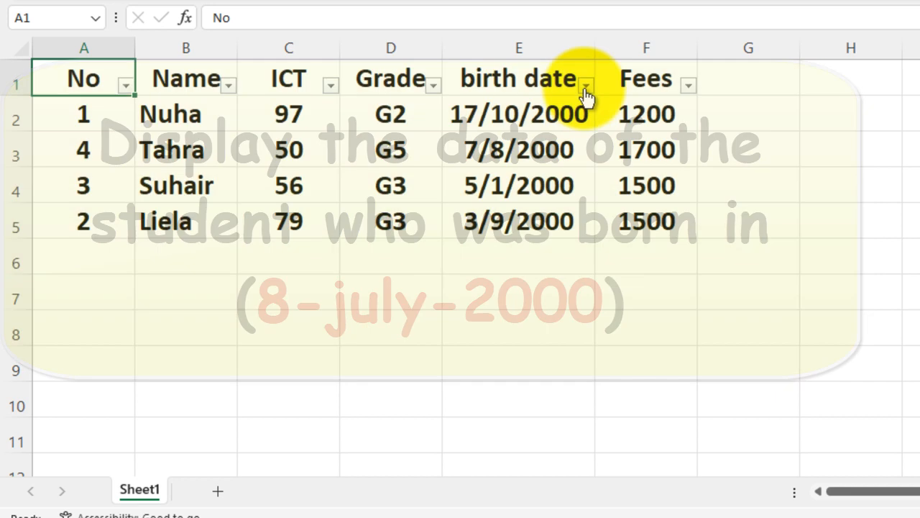
Step: Filter the birth date column to July 2000 only, deselecting March, May and 17/10/2000
{"action": "left_click", "coordinate": [586, 86]}
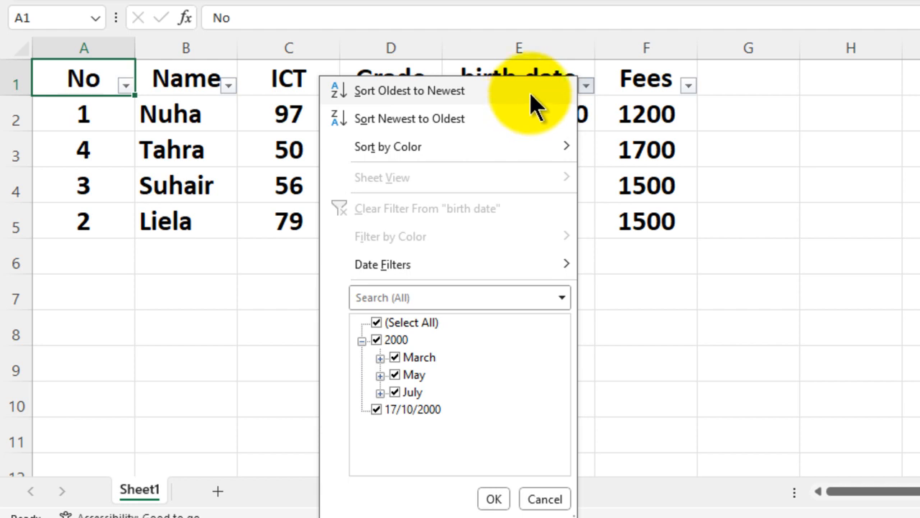
{"action": "left_click", "coordinate": [380, 392]}
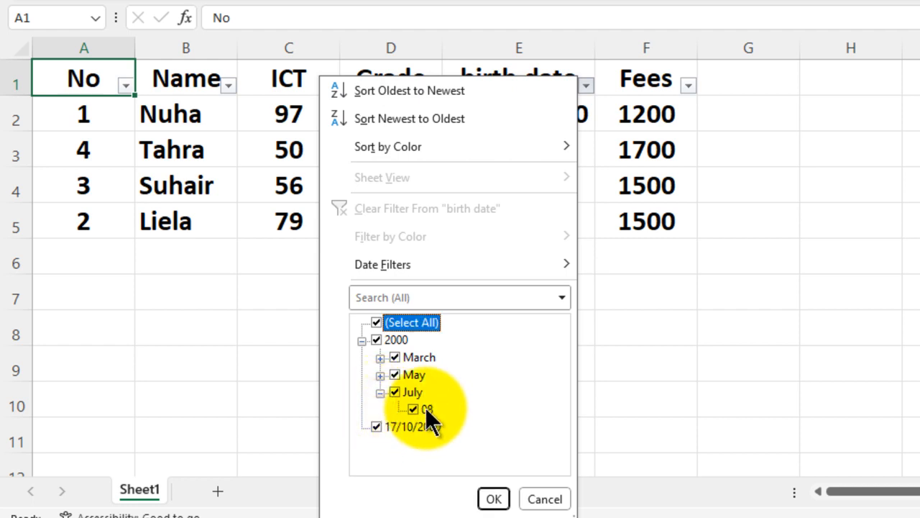
{"action": "left_click", "coordinate": [394, 357]}
{"action": "left_click", "coordinate": [394, 374]}
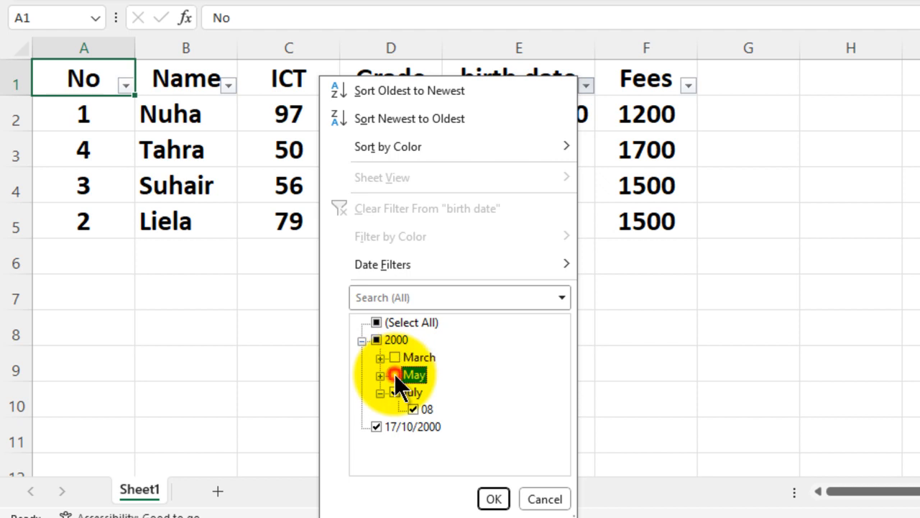
{"action": "left_click", "coordinate": [376, 427]}
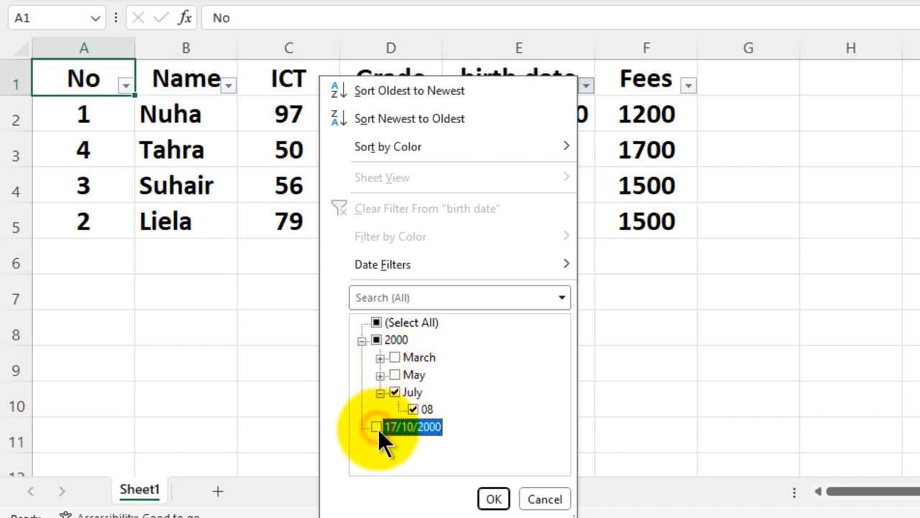
{"action": "left_click", "coordinate": [381, 393]}
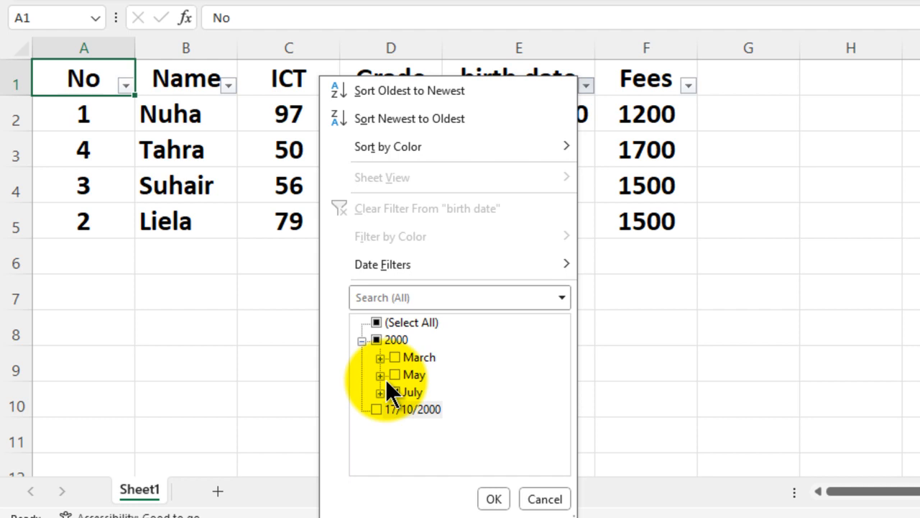
{"action": "left_click", "coordinate": [394, 392]}
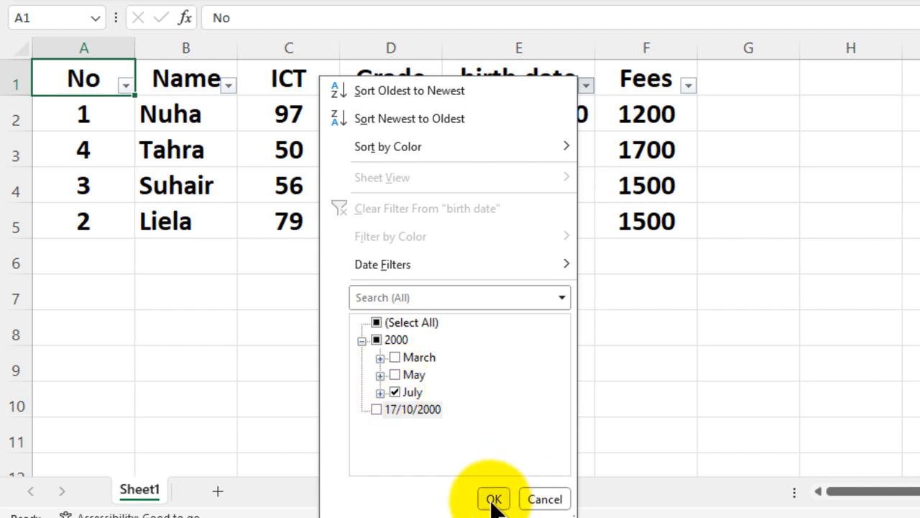
{"action": "left_click", "coordinate": [493, 499]}
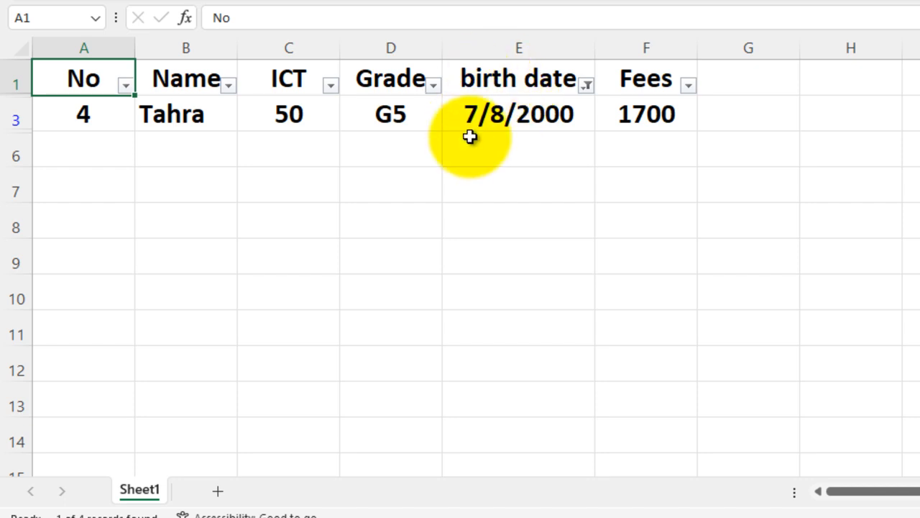
Step: Reselect all dates in the birth date column's filter to show every student record
{"action": "left_click", "coordinate": [586, 86]}
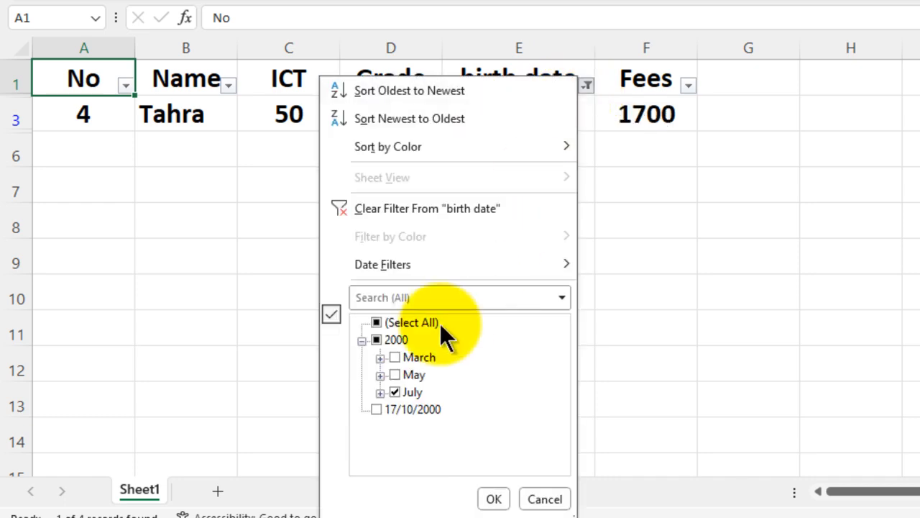
{"action": "left_click", "coordinate": [377, 323]}
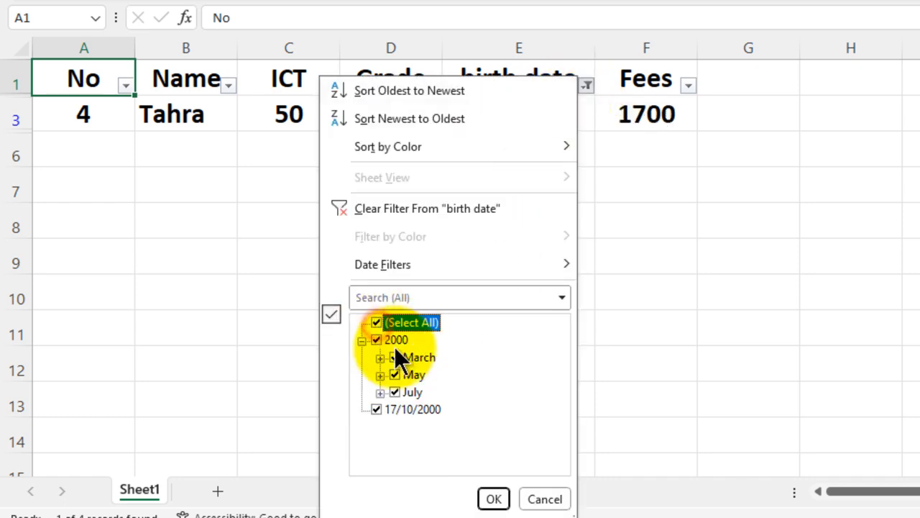
{"action": "left_click", "coordinate": [493, 499]}
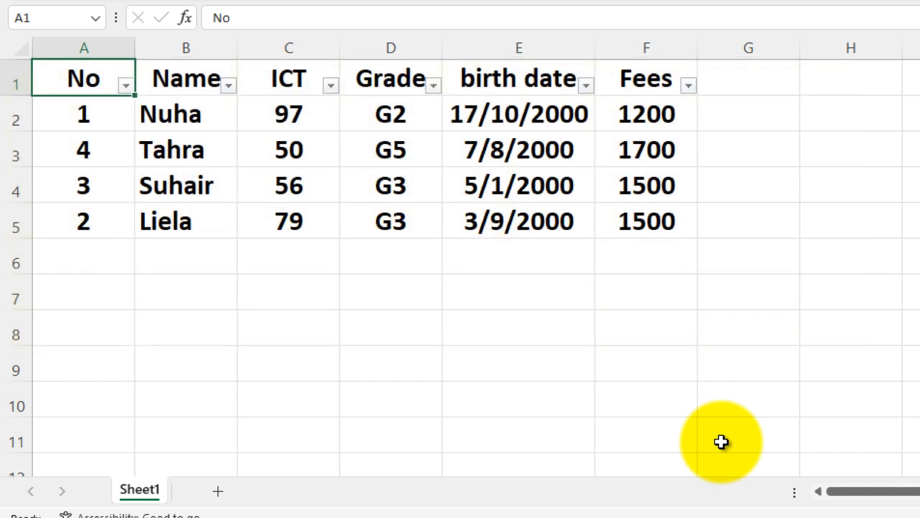
Step: Apply a number filter to the ICT column to show only marks greater than 70
{"action": "left_click", "coordinate": [290, 122]}
{"action": "left_click", "coordinate": [285, 225]}
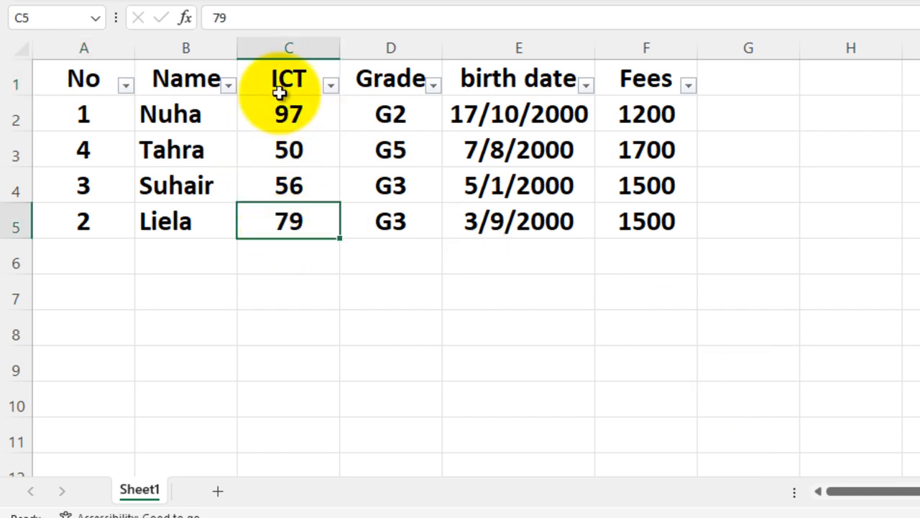
{"action": "left_click", "coordinate": [299, 82]}
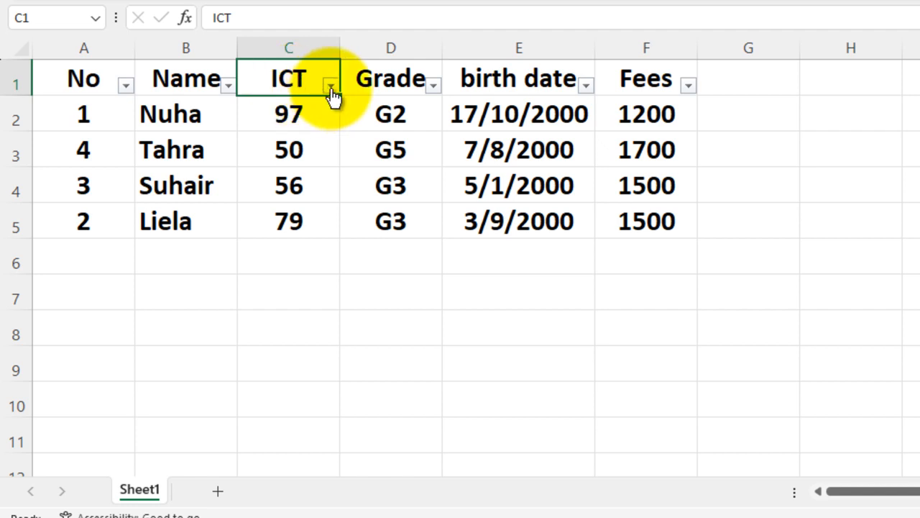
{"action": "left_click", "coordinate": [331, 86]}
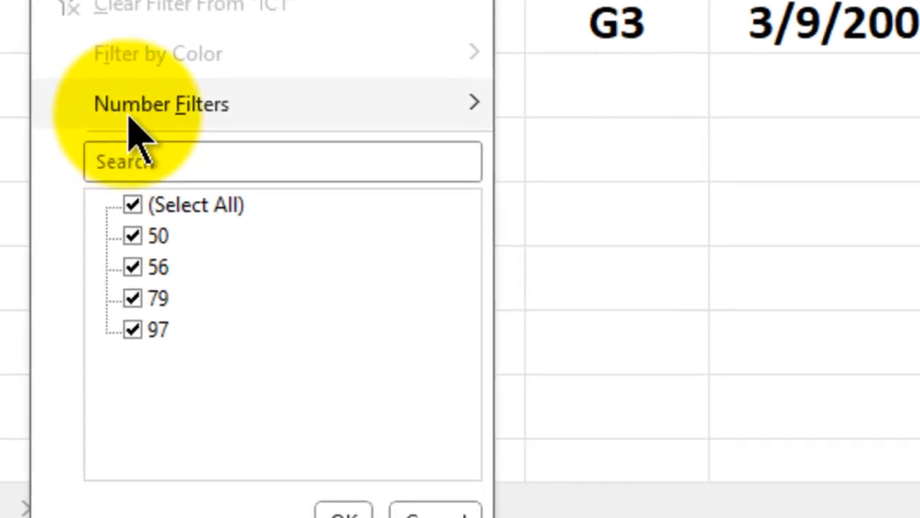
{"action": "mouse_move", "coordinate": [215, 116]}
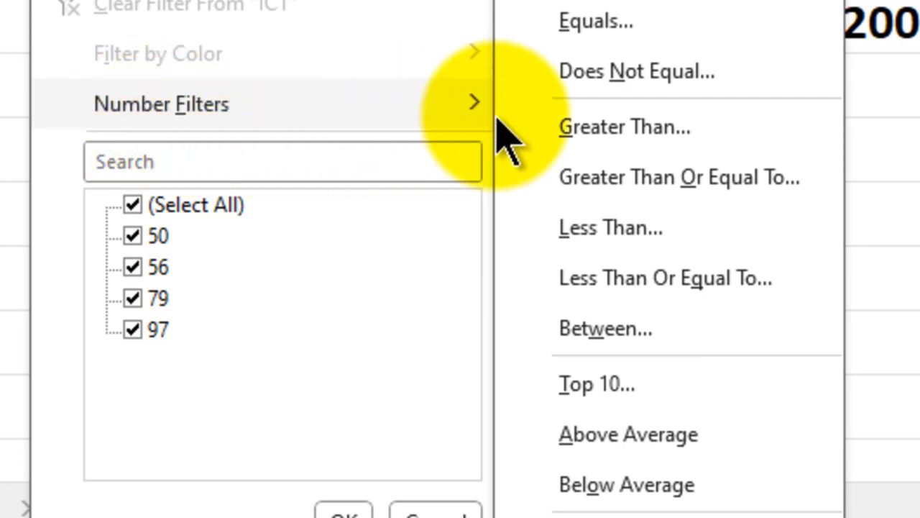
{"action": "left_click", "coordinate": [616, 127]}
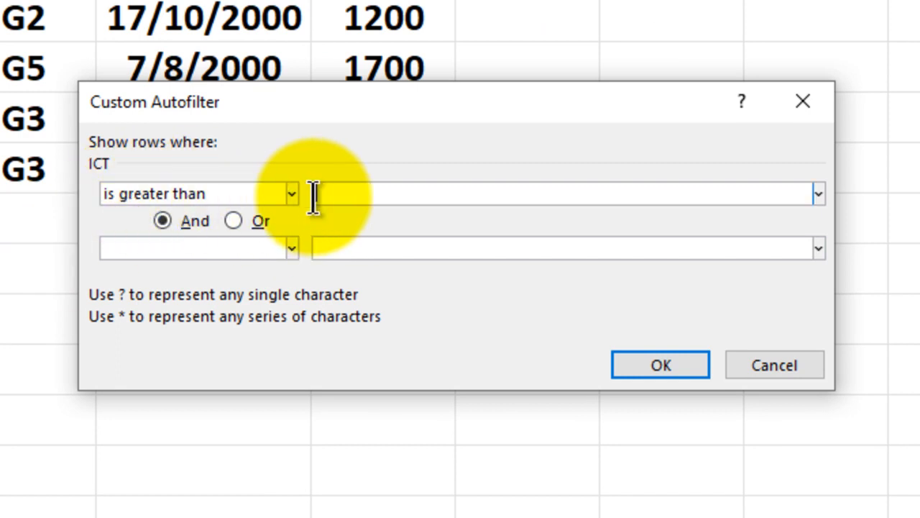
{"action": "type", "text": "70"}
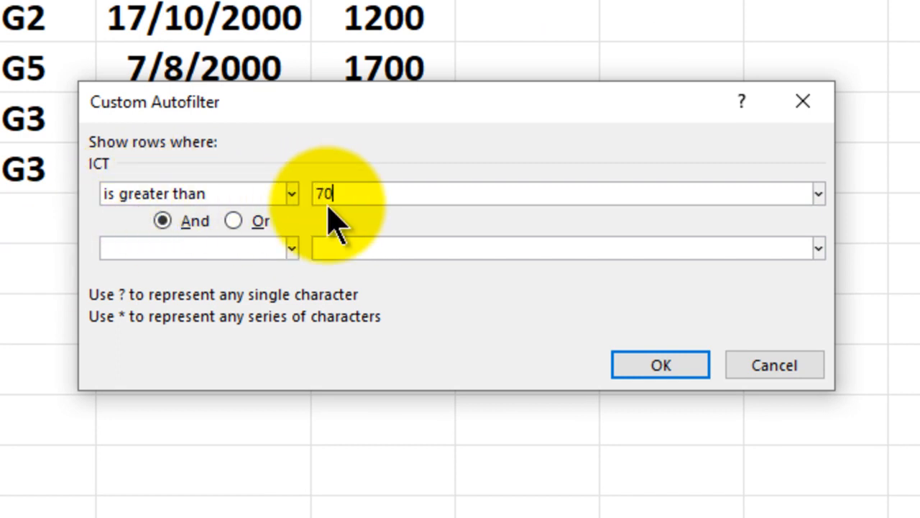
{"action": "left_click", "coordinate": [622, 363]}
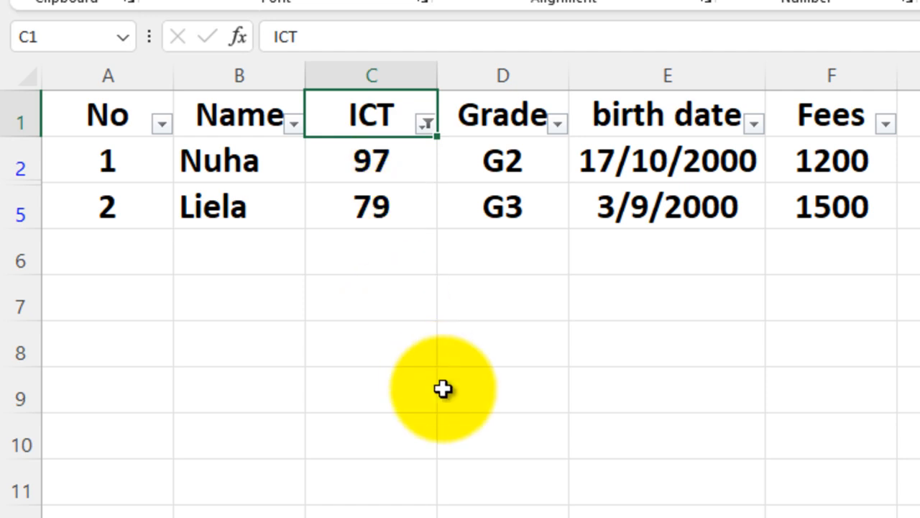
Step: Reselect all marks in the ICT column's filter to bring back the hidden records
{"action": "left_click", "coordinate": [427, 125]}
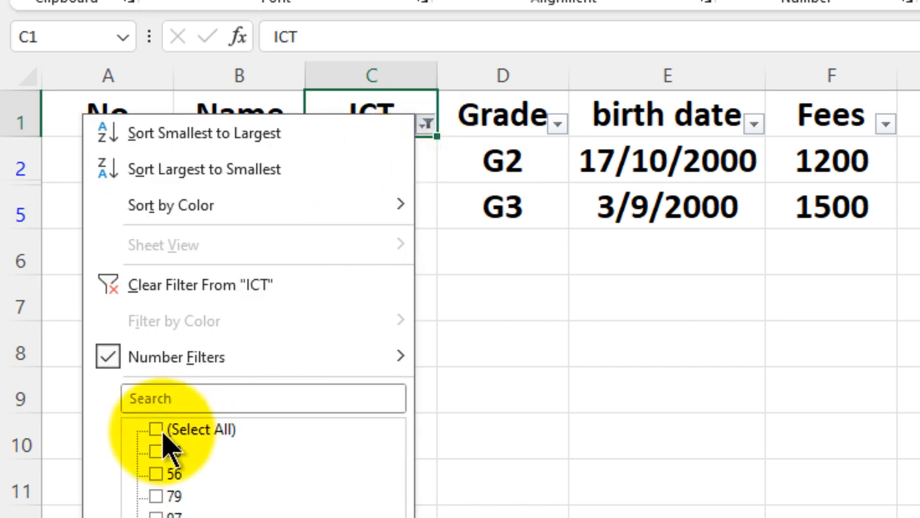
{"action": "left_click", "coordinate": [157, 429]}
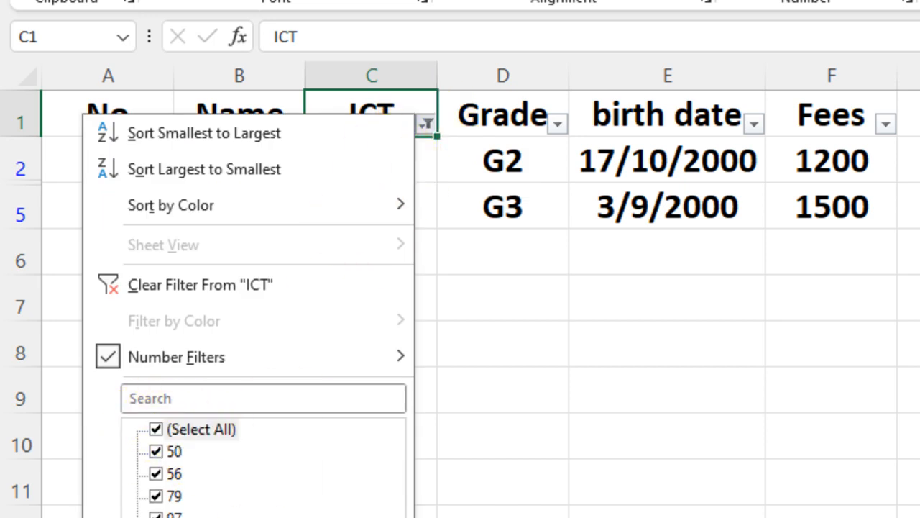
{"action": "key", "text": "Return"}
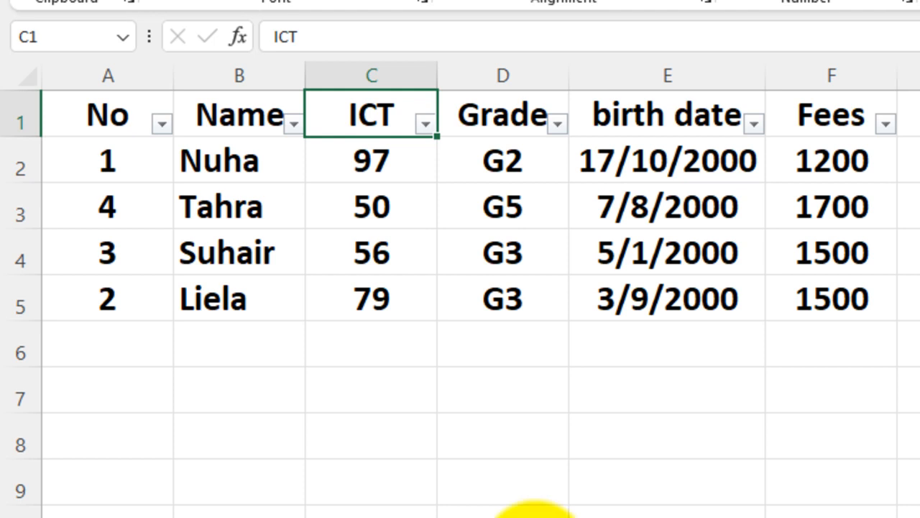
Step: Apply a number filter to the ICT column to show only marks less than 60
{"action": "left_click", "coordinate": [426, 124]}
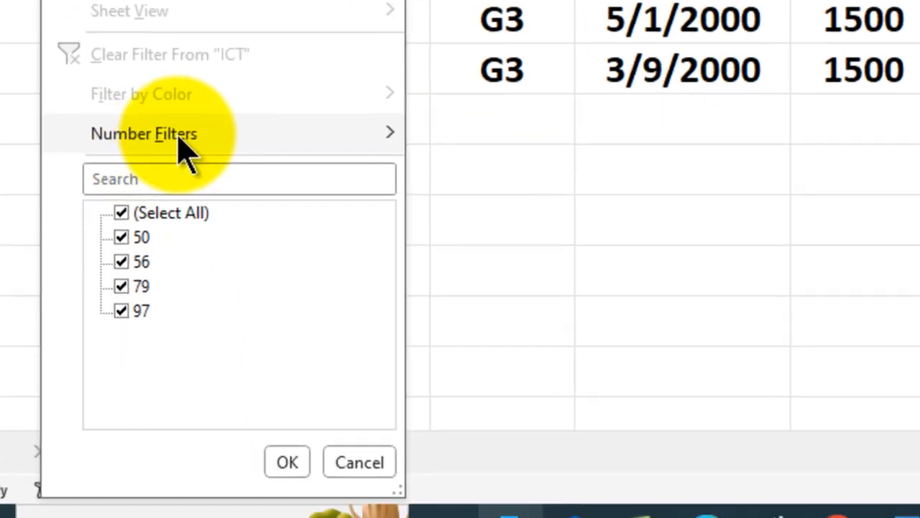
{"action": "mouse_move", "coordinate": [317, 337]}
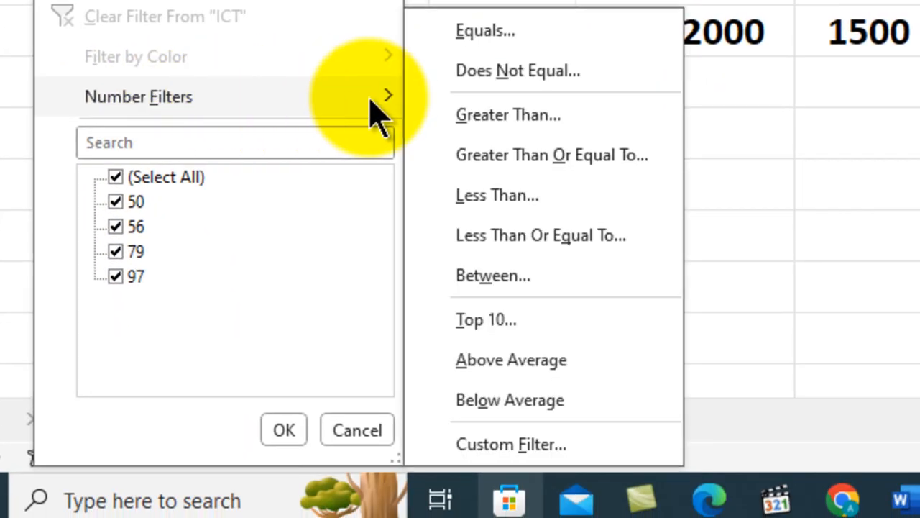
{"action": "left_click", "coordinate": [506, 204]}
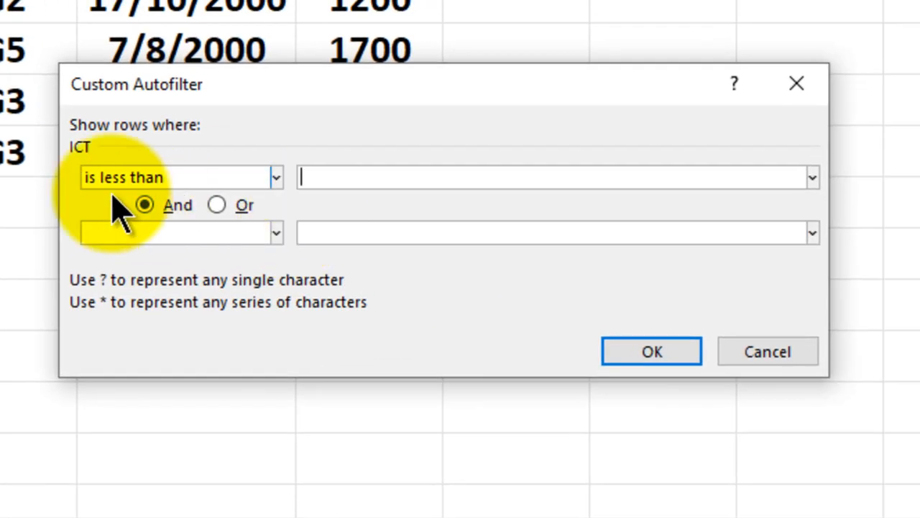
{"action": "left_click", "coordinate": [302, 177]}
{"action": "type", "text": "60"}
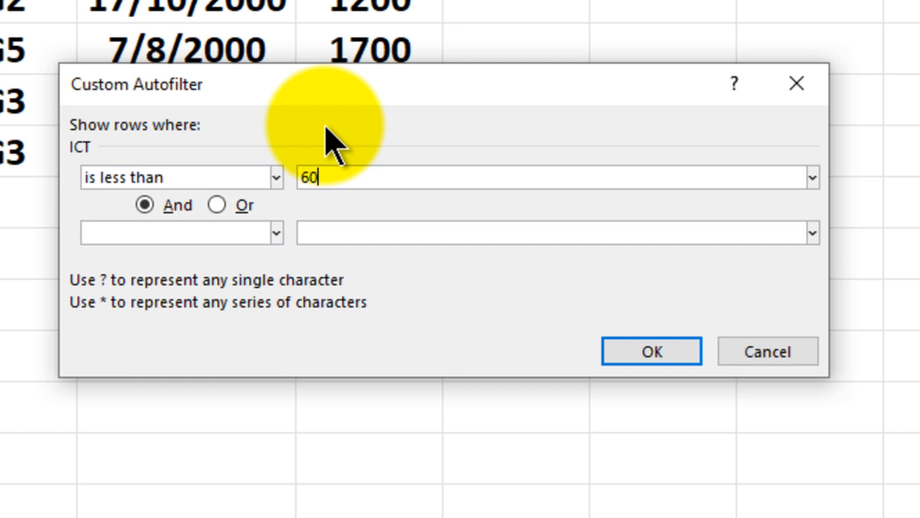
{"action": "left_click", "coordinate": [615, 354]}
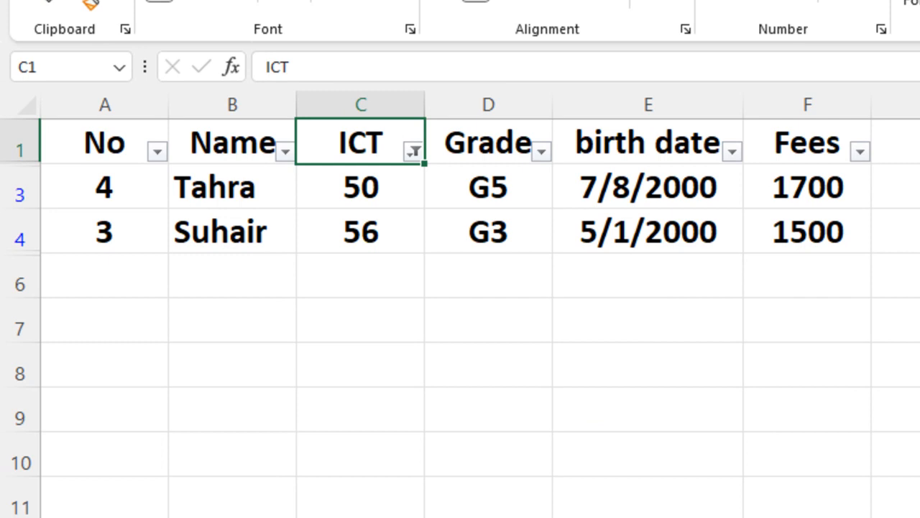
Step: Reselect all values in the ICT column's filter to restore the full student table
{"action": "left_click", "coordinate": [414, 152]}
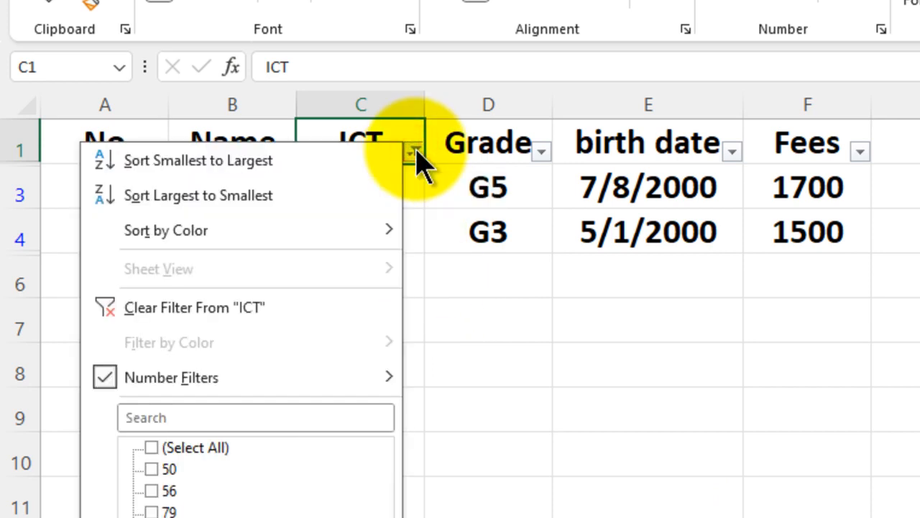
{"action": "left_click", "coordinate": [151, 447]}
{"action": "left_click", "coordinate": [291, 517]}
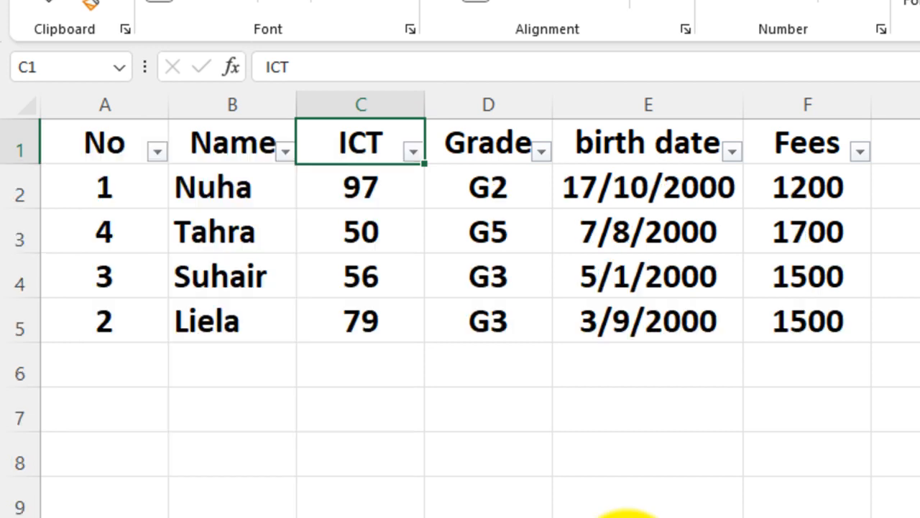
Step: Turn off filtering for the student table, starting from its No header cell, to remove the filter arrows
{"action": "left_click", "coordinate": [240, 411]}
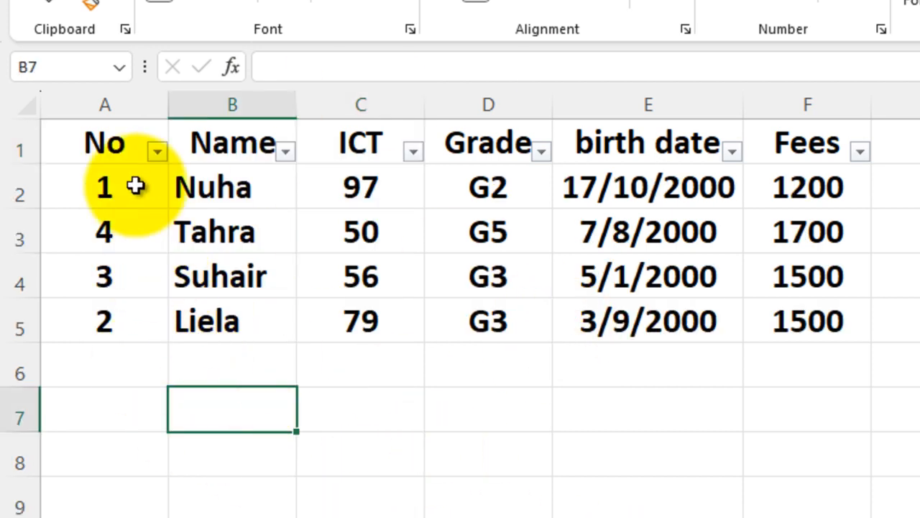
{"action": "left_click", "coordinate": [100, 160]}
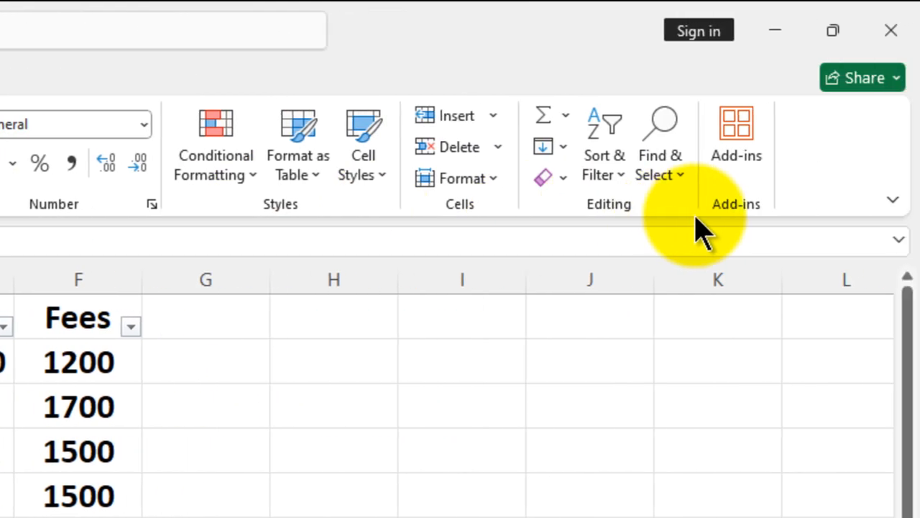
{"action": "left_click", "coordinate": [616, 167]}
{"action": "left_click", "coordinate": [640, 320]}
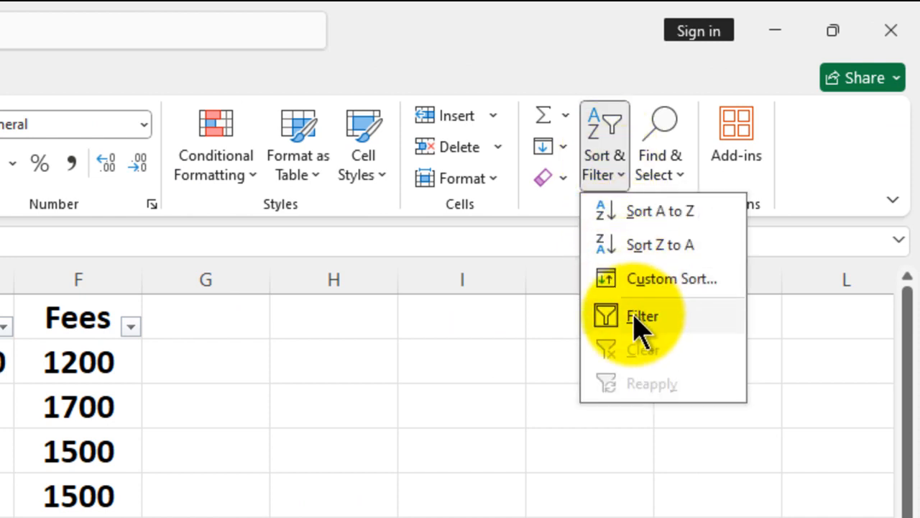